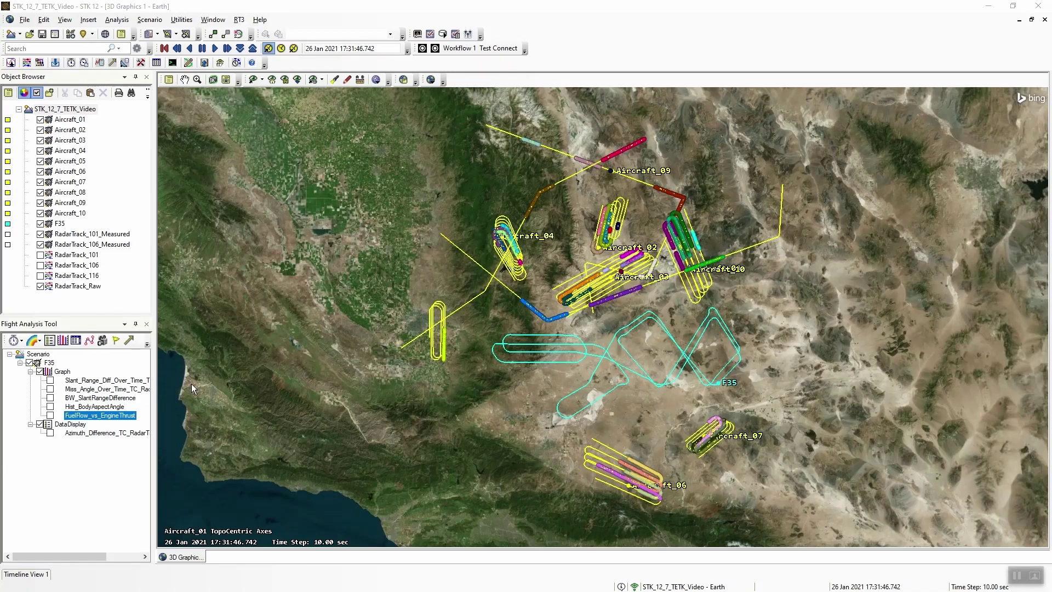
Open the F35 BW_SlantRangeDifference box-and-whisker graph from the Graph list.
left_click(50, 398)
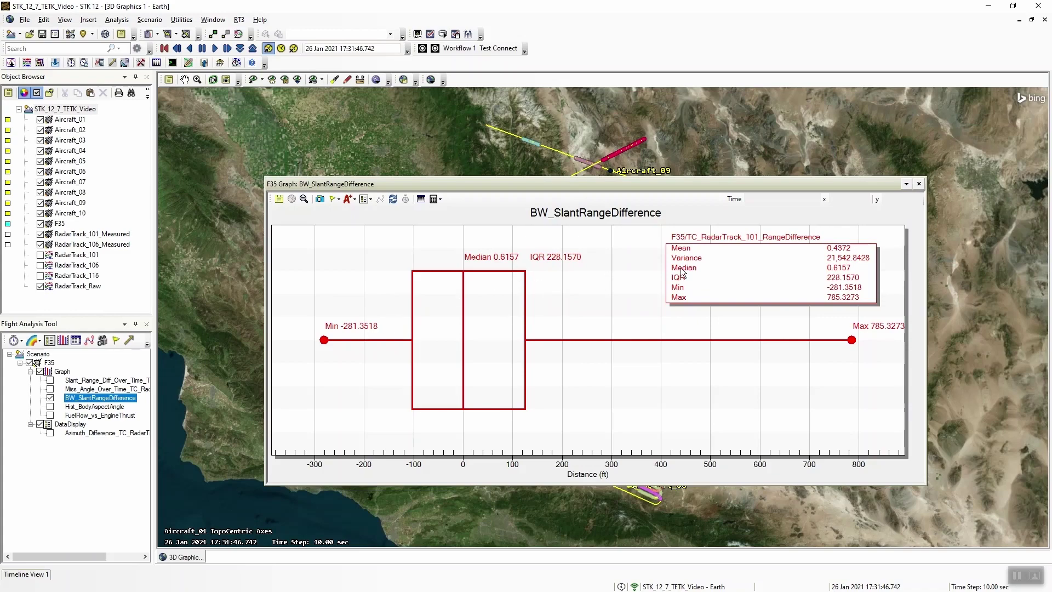
Shift the statistics box slightly left and browse the Legend menu without changing anything.
left_click_drag(779, 282, 757, 283)
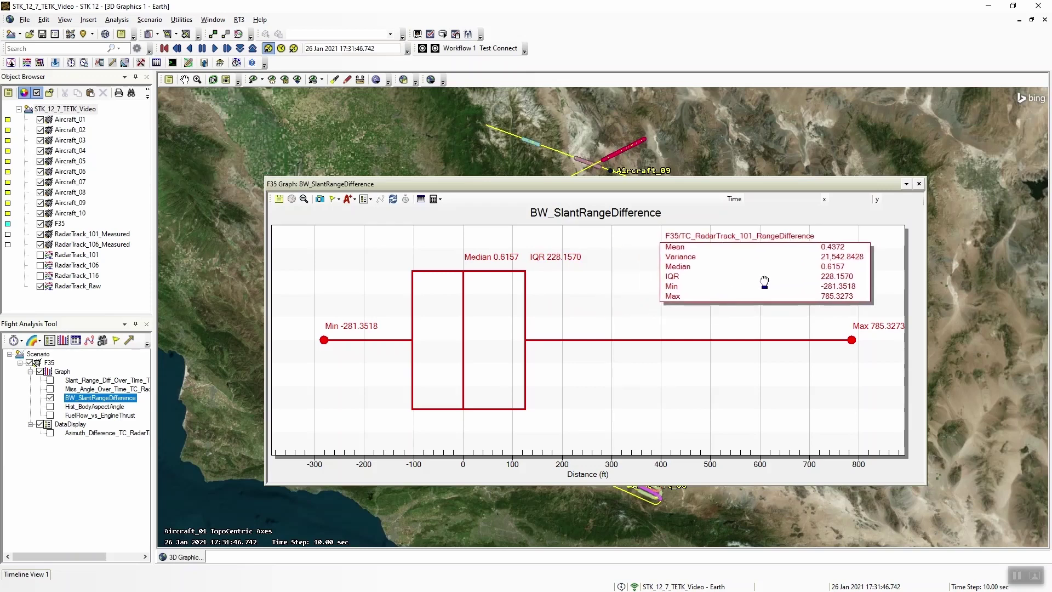
left_click(370, 199)
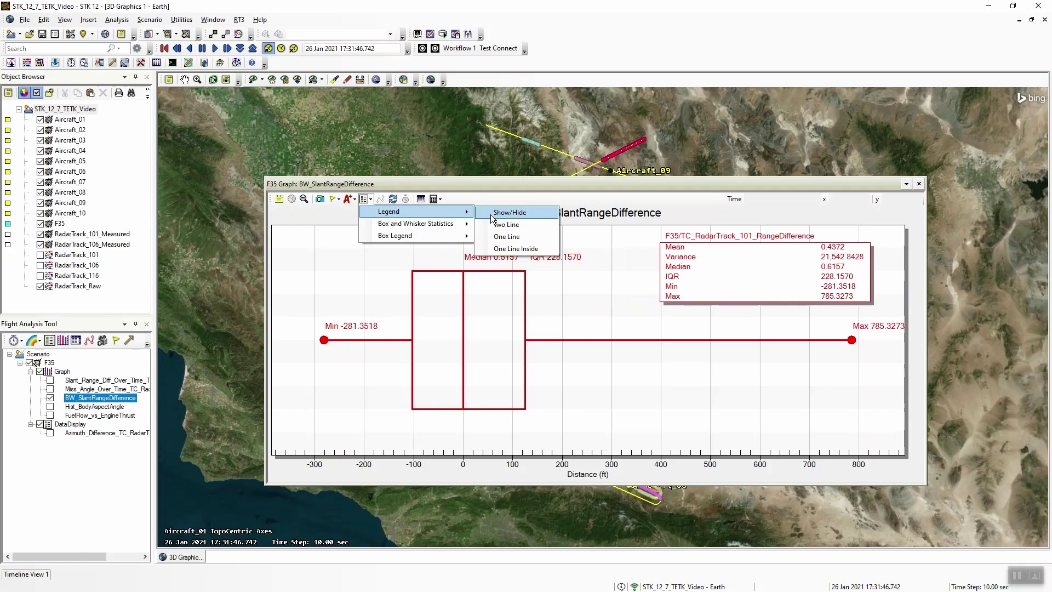
mouse_move(448, 229)
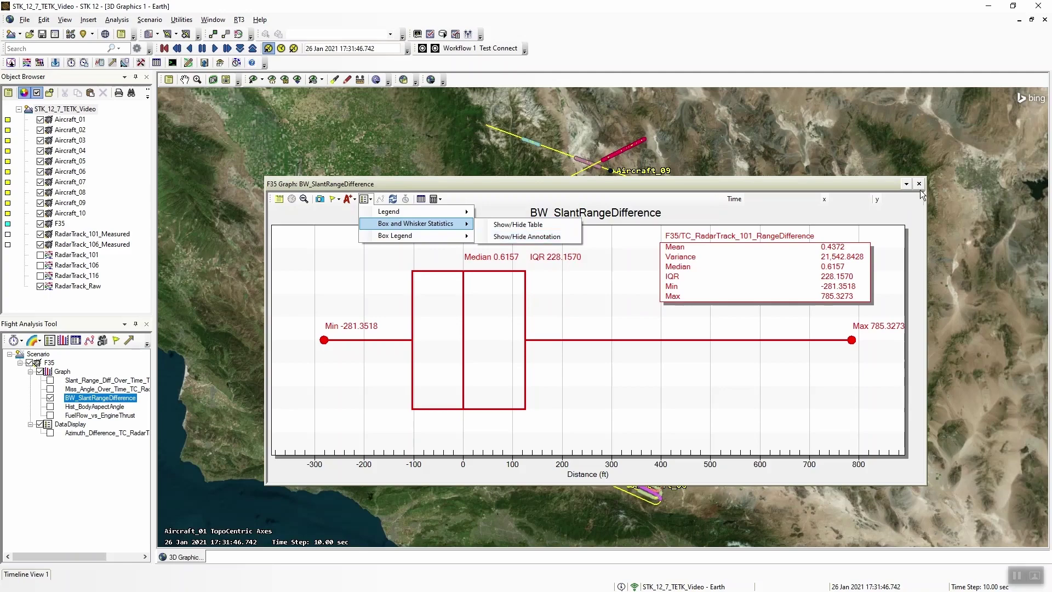
left_click(906, 206)
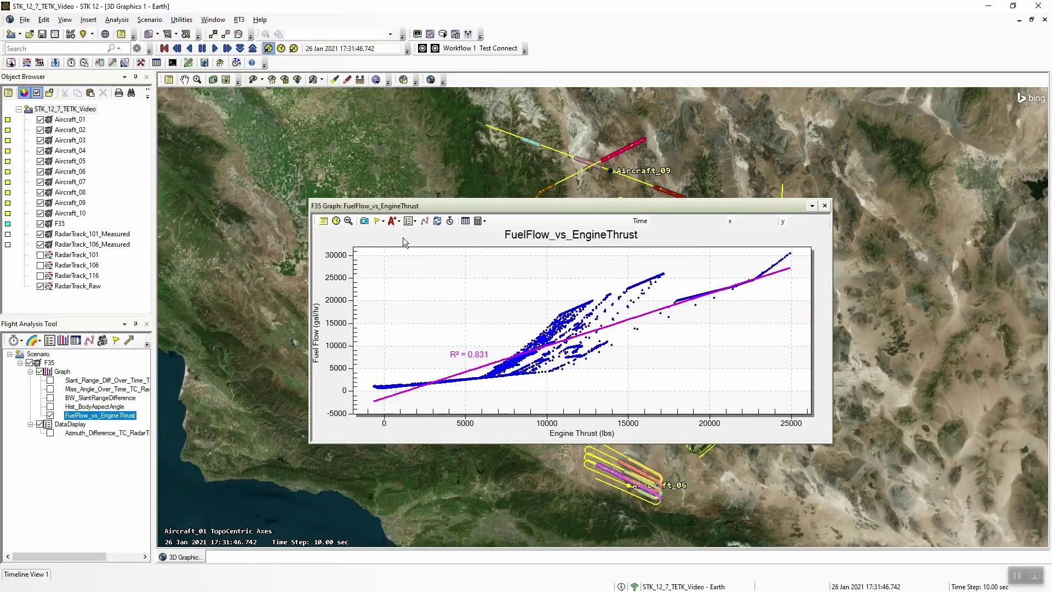
left_click(394, 221)
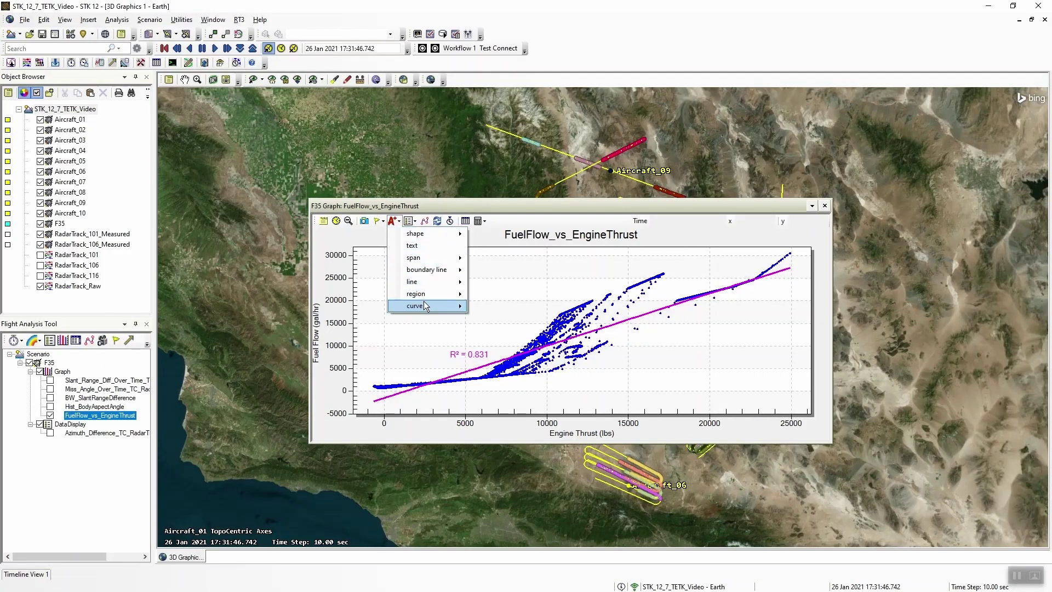
mouse_move(423, 301)
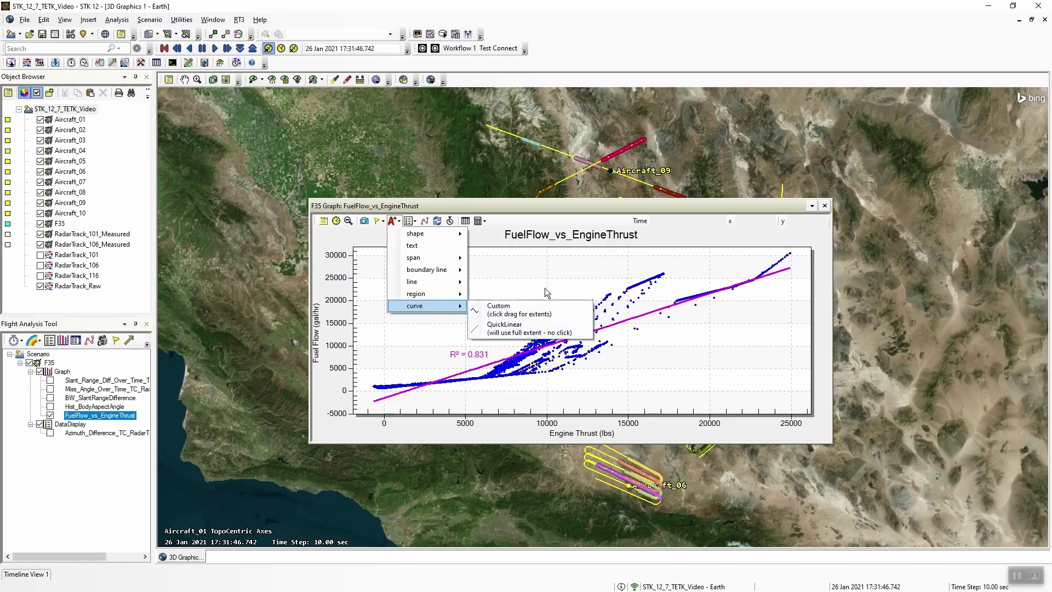
left_click(544, 271)
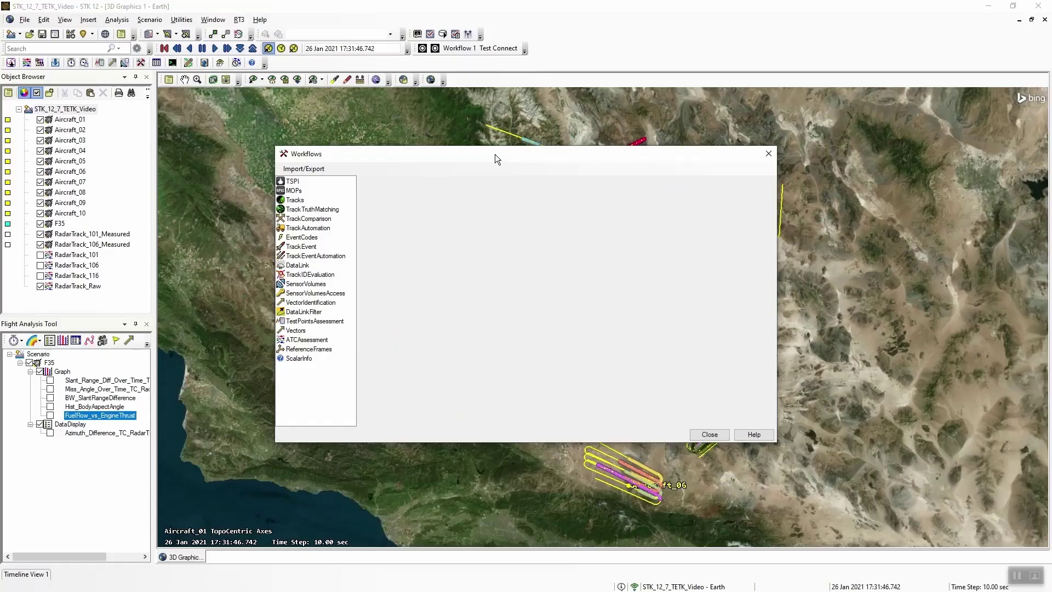
Move the Workflows dialog lower left and select RadarTrack_116 under F35 in Tracks.
left_click_drag(495, 154, 232, 288)
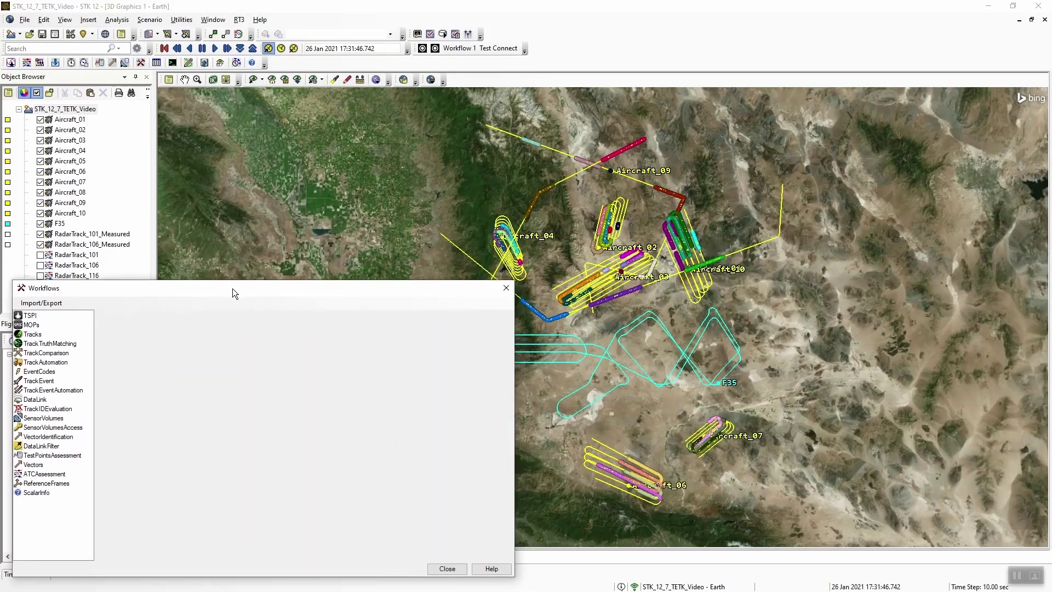
left_click(32, 335)
left_click(164, 369)
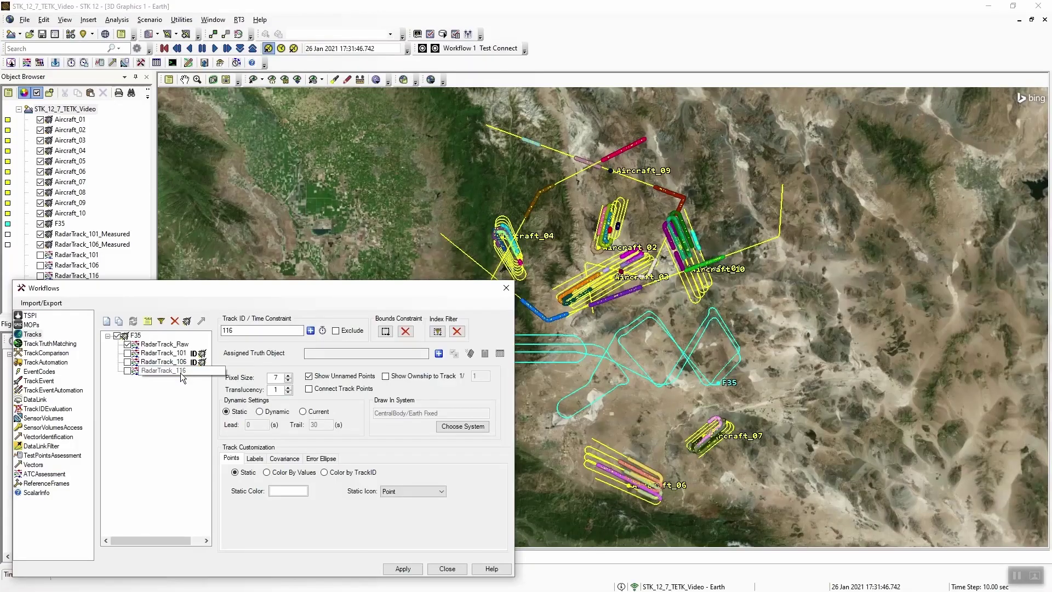
left_click(179, 372)
Zoom to Aircraft_01 and show only RadarTrack_116 points, hiding RadarTrack_Raw.
left_click(71, 120)
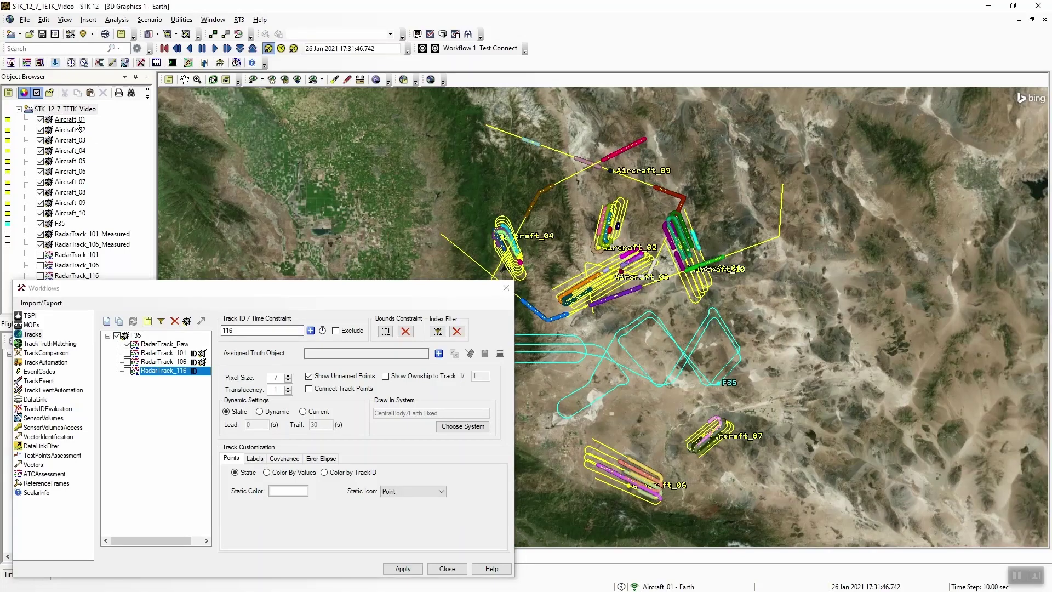
right_click(74, 119)
left_click(119, 146)
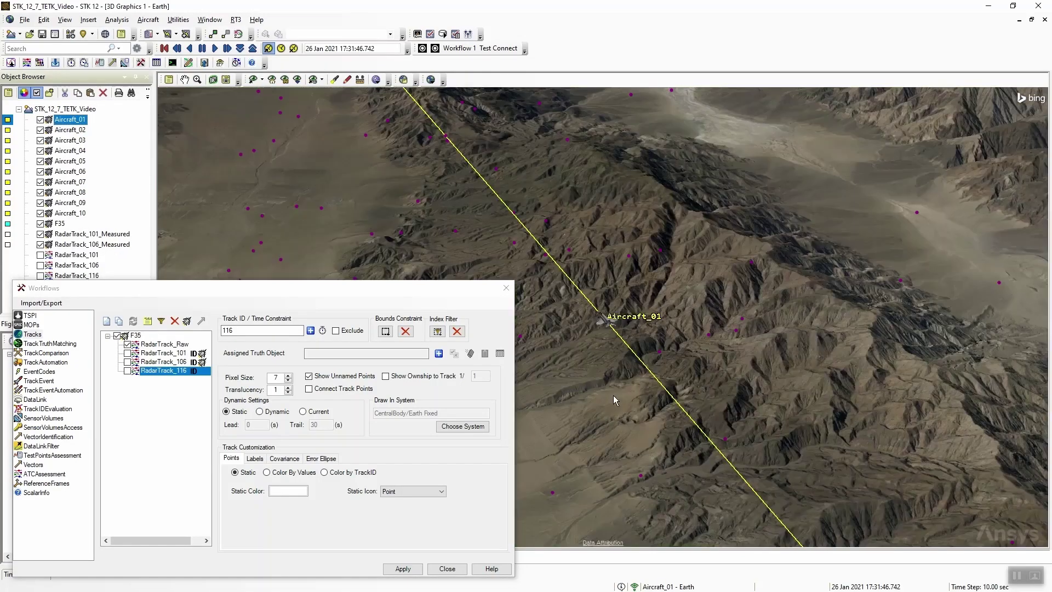
scroll(617, 355, "down", 5)
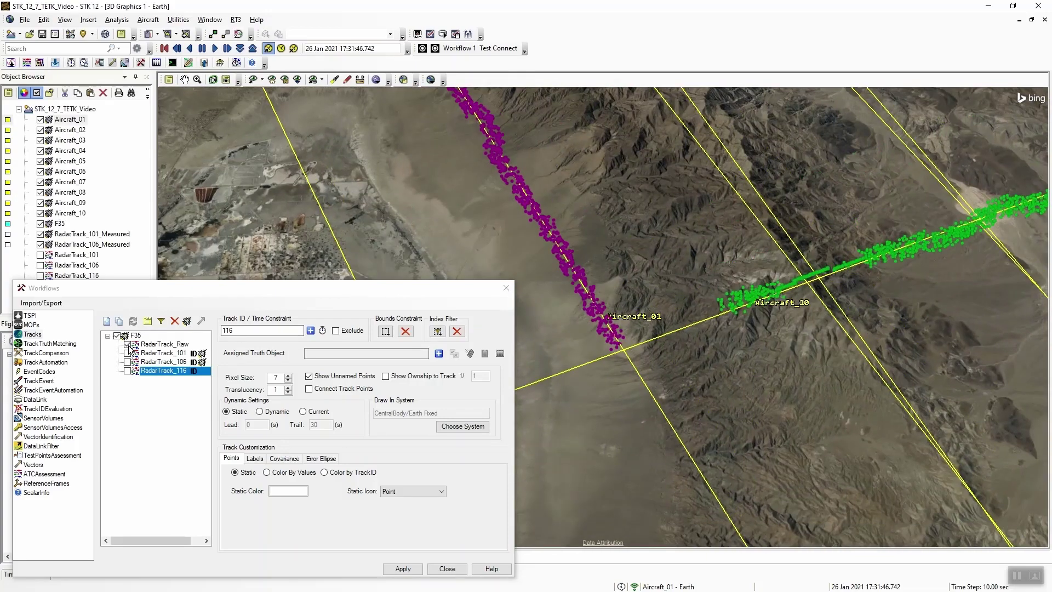
left_click(128, 345)
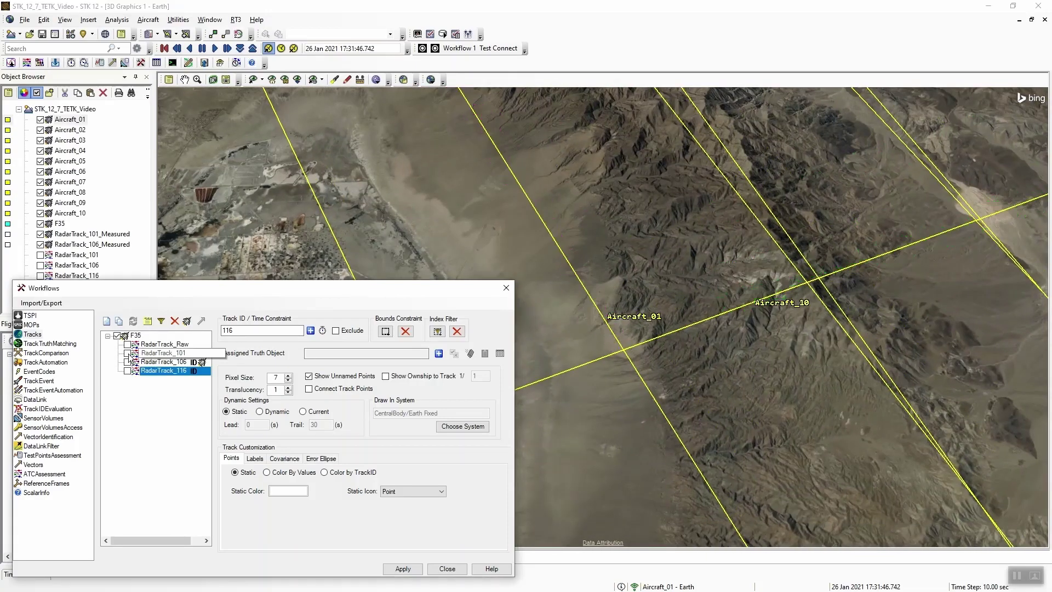
left_click(127, 371)
Adjust the 3D view around Aircraft_01 and open RadarTrack_116's assigned truth object chooser.
left_click_drag(576, 327, 578, 290)
scroll(586, 310, "up", 6)
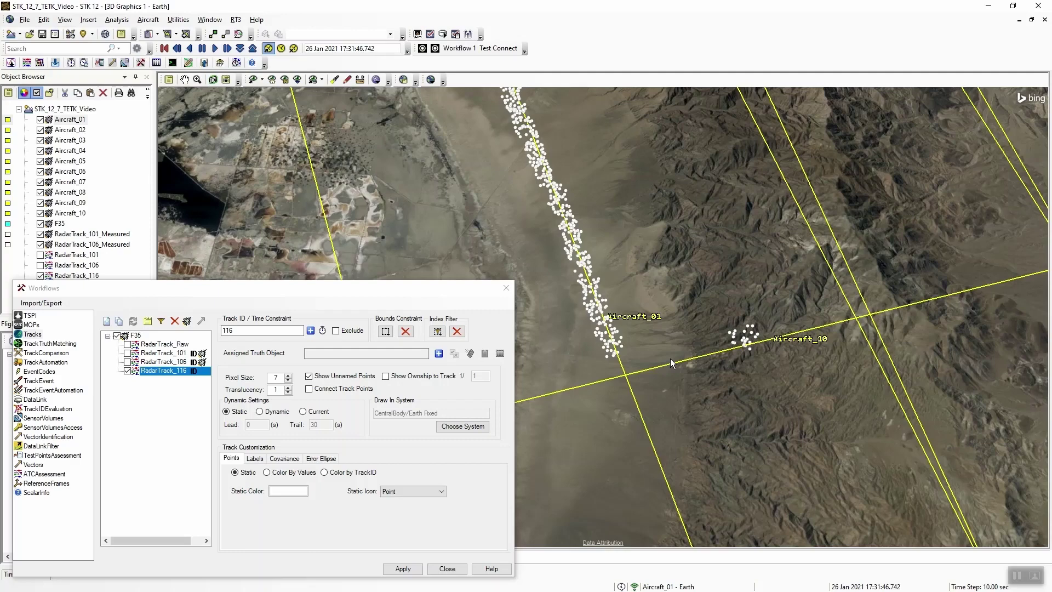
left_click_drag(692, 386, 733, 365)
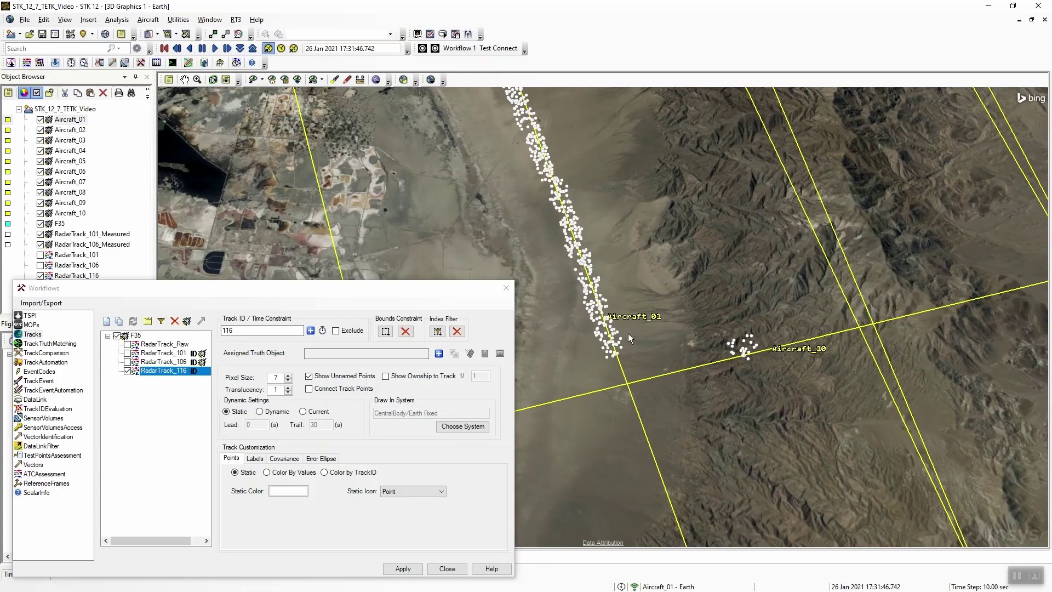
left_click_drag(667, 354, 673, 345)
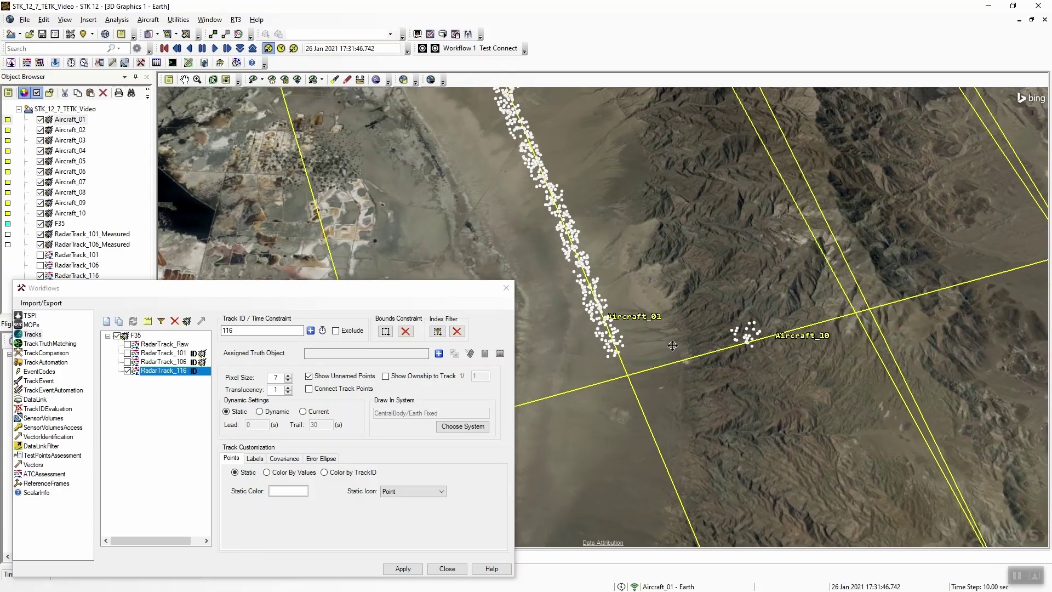
left_click(325, 291)
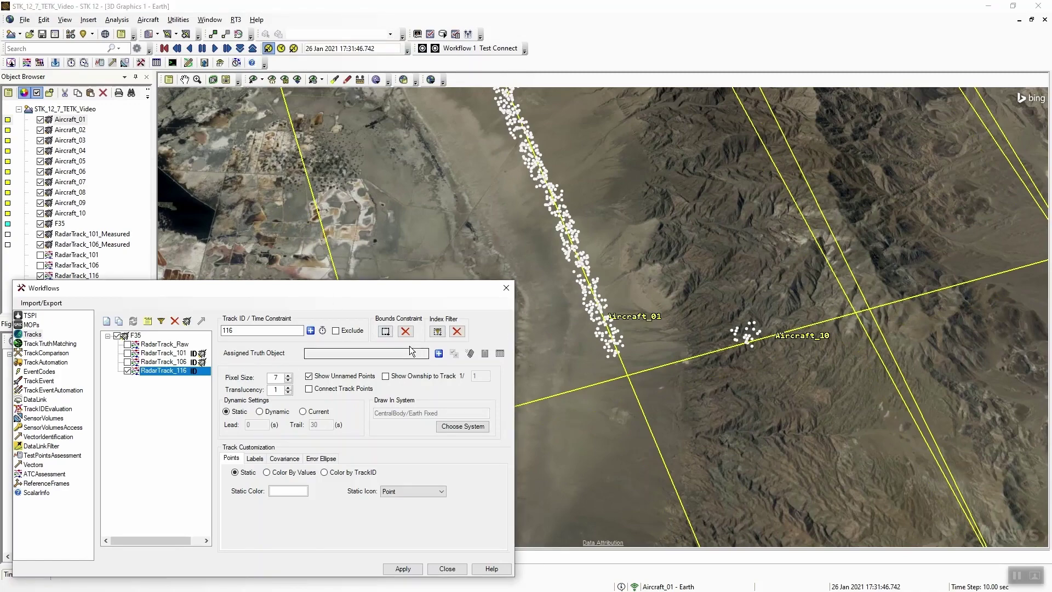
left_click(438, 354)
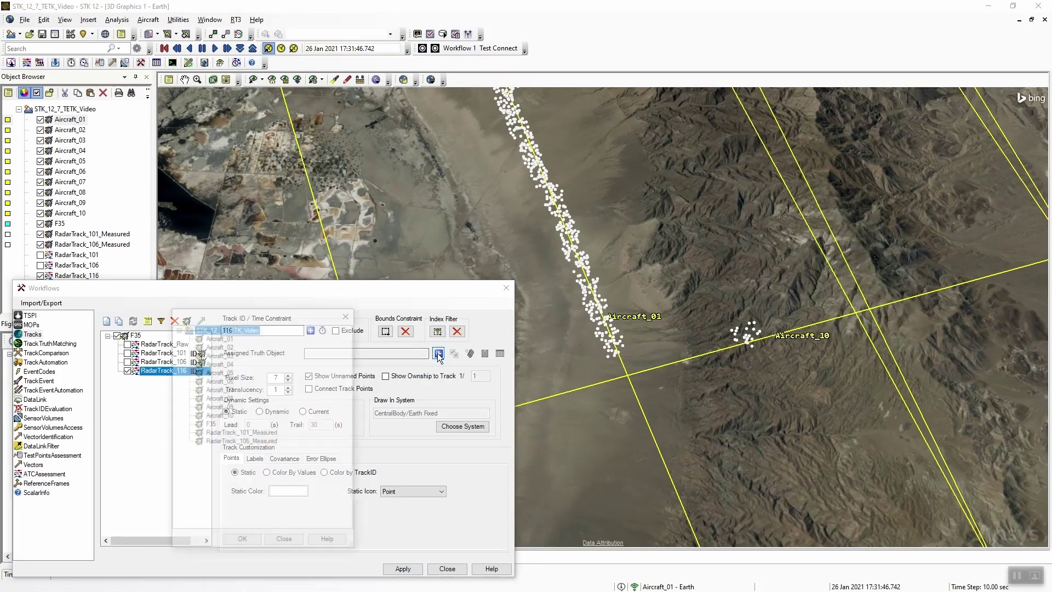
Assign Aircraft_01 as RadarTrack_116's truth object.
left_click(221, 337)
left_click(244, 540)
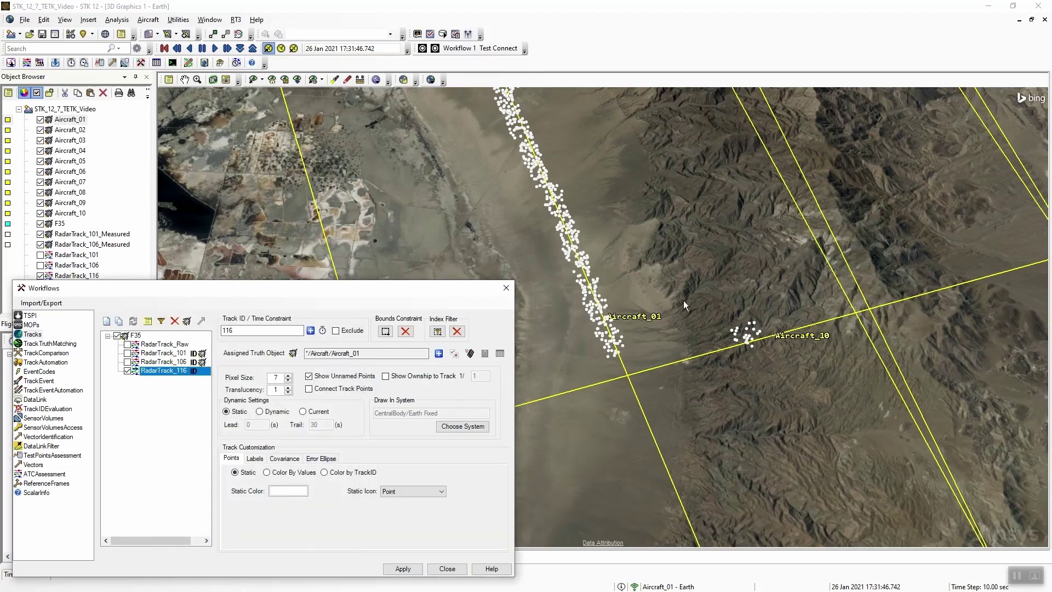
left_click(707, 353)
Unname the stray track 116 points near Aircraft_10 and hide unnamed points.
left_click_drag(691, 298, 791, 373)
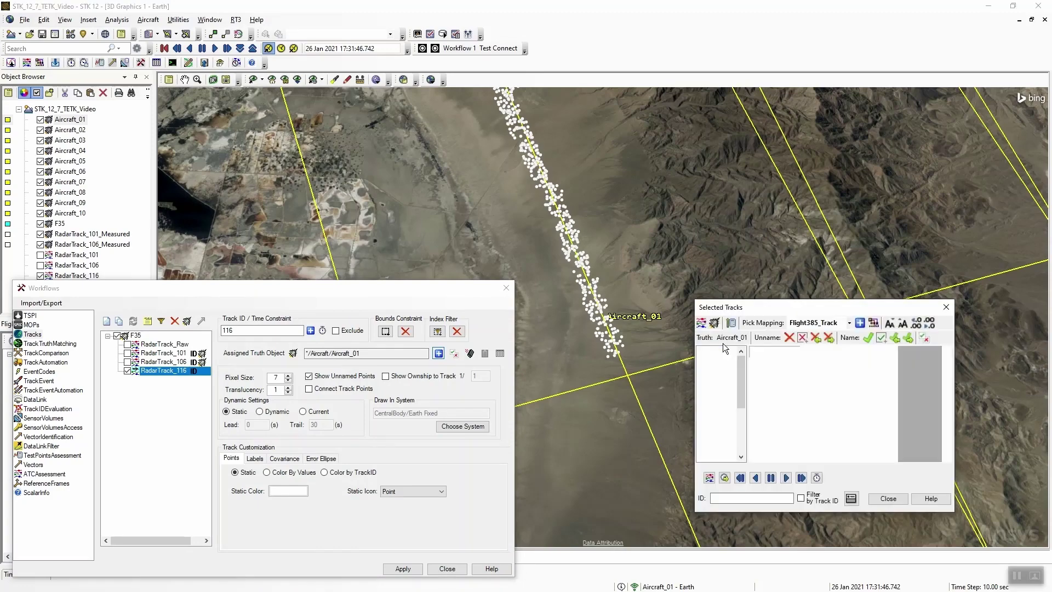
left_click_drag(810, 305, 526, 252)
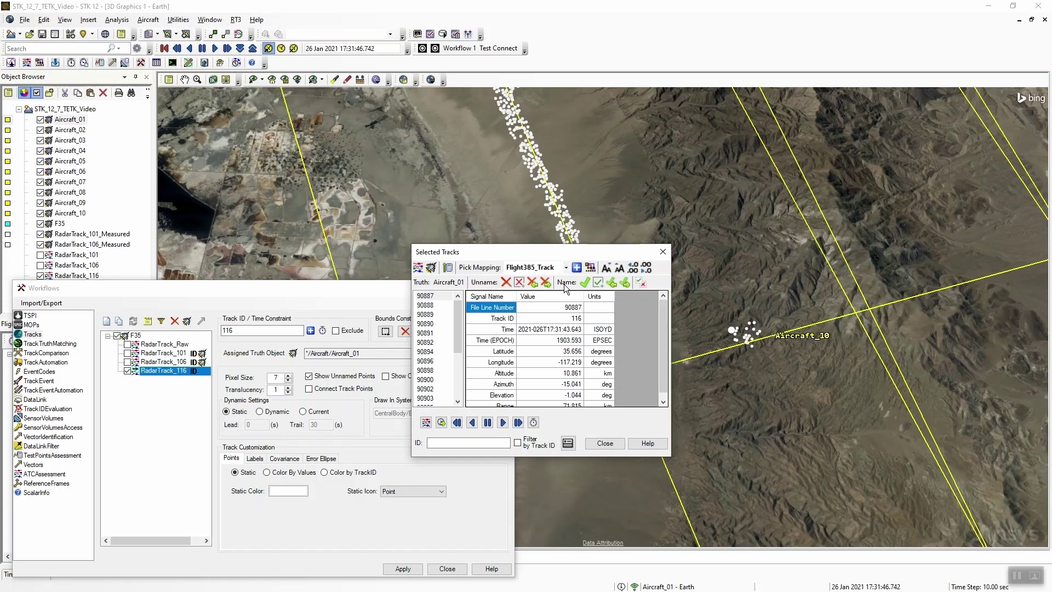
left_click(519, 284)
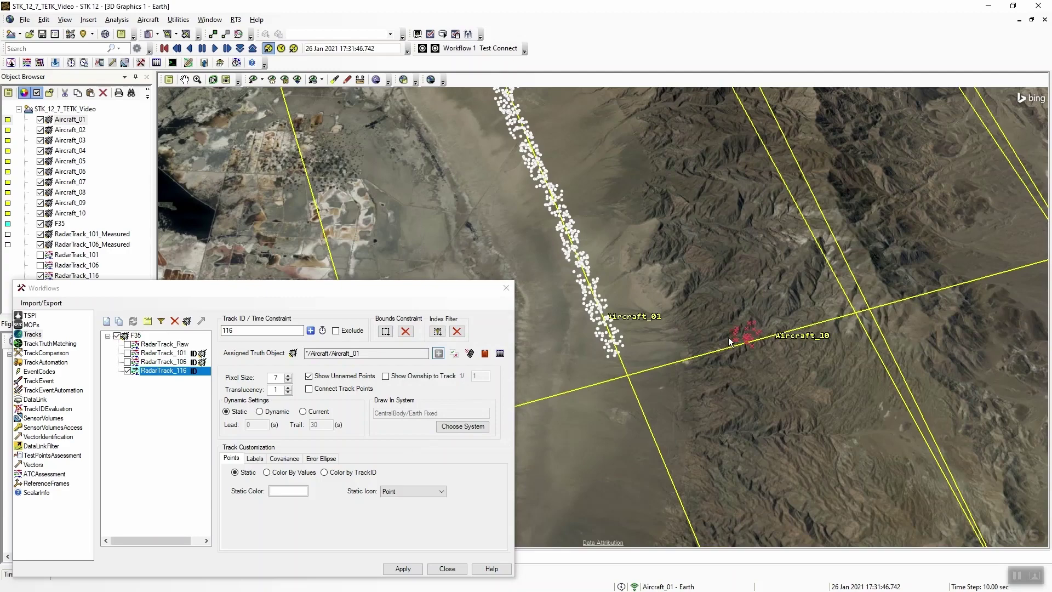
left_click(334, 378)
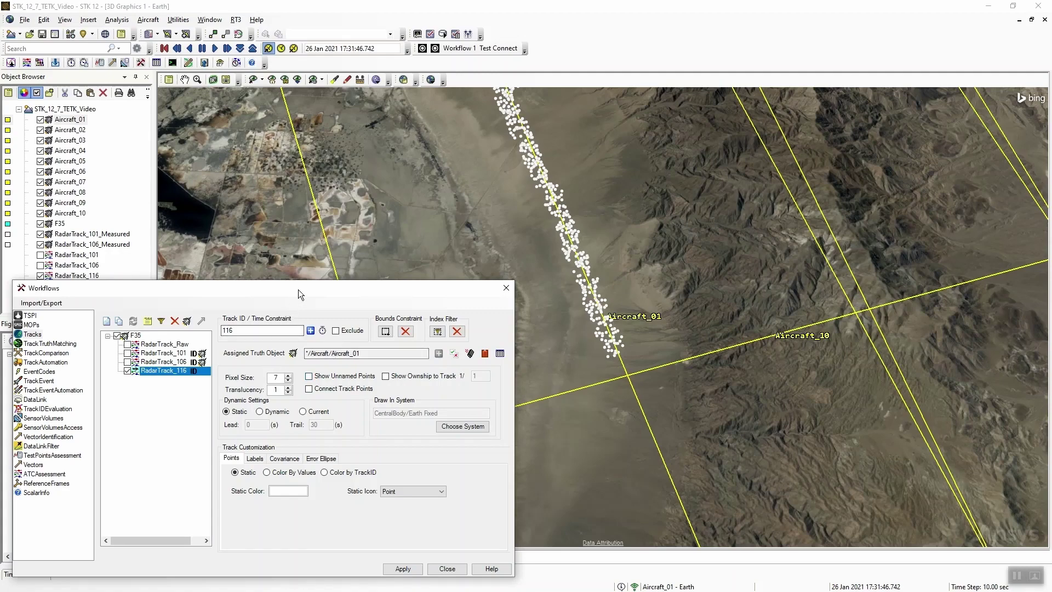
Show RadarTrack_Raw points alongside track 116 and close the Workflows window.
left_click_drag(632, 332, 625, 308)
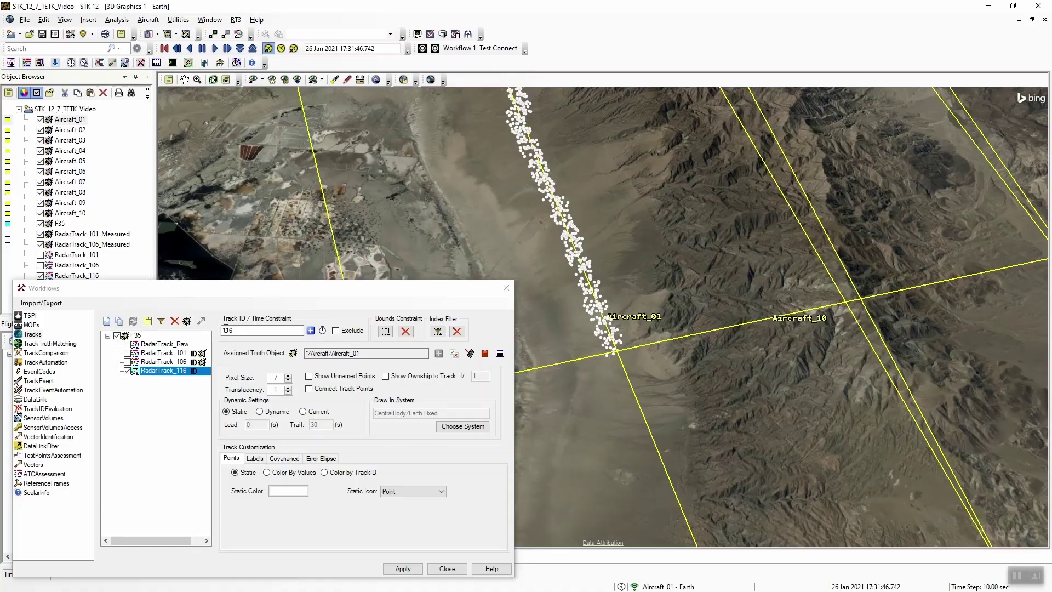
left_click(159, 372)
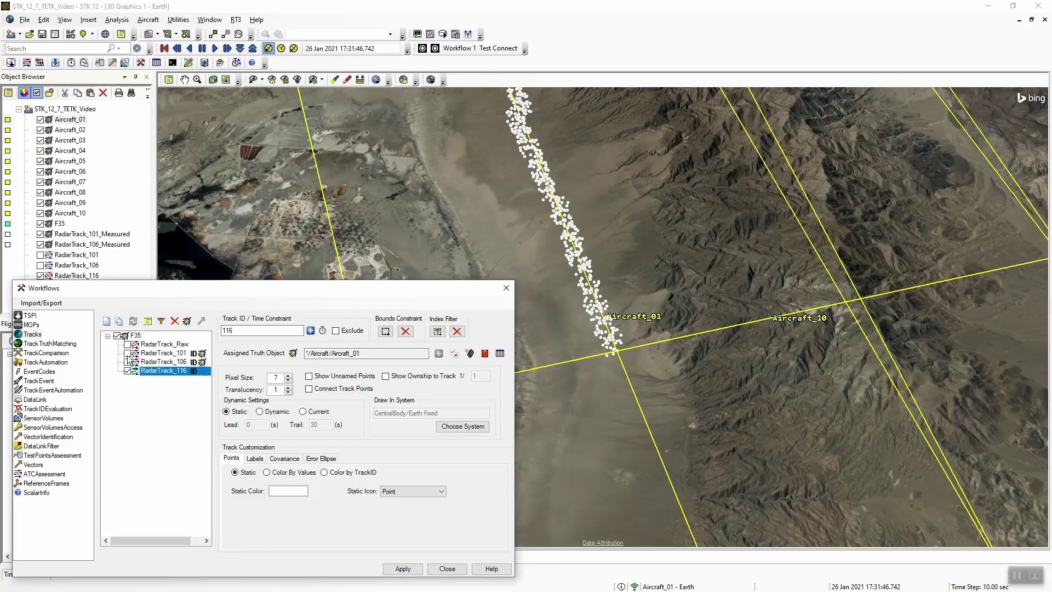
left_click(128, 344)
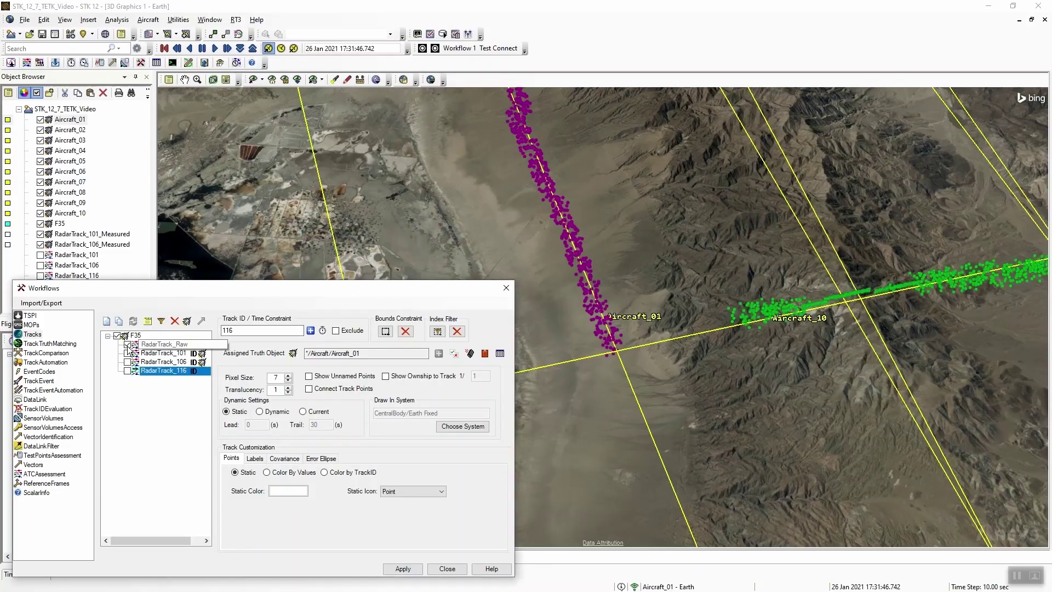
left_click(507, 288)
scroll(635, 304, "down", 5)
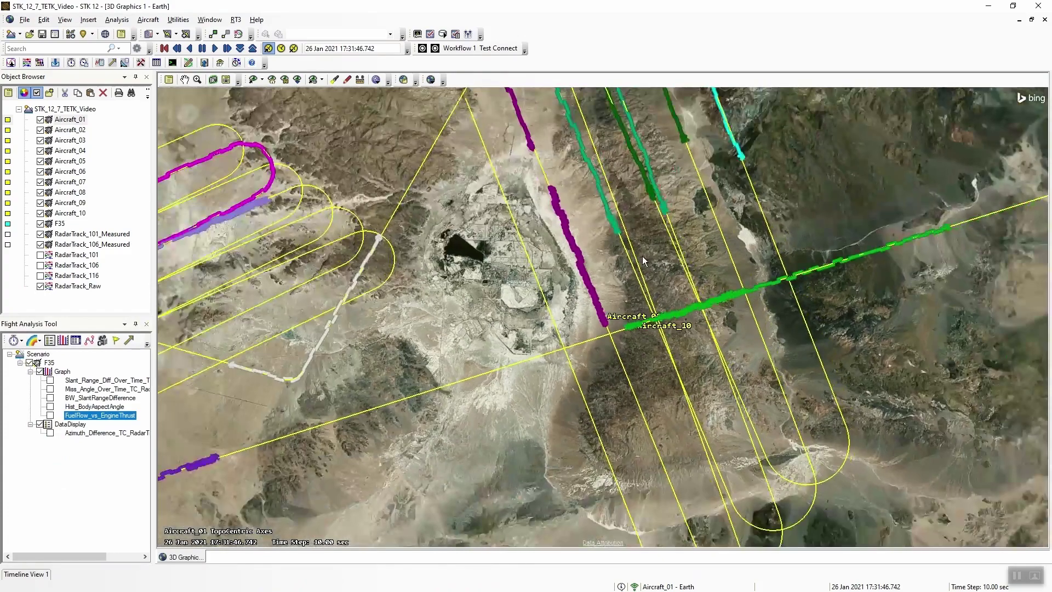
Box-select points at the Aircraft_01/Aircraft_10 crossing and move the Selected Tracks list aside.
left_click_drag(570, 293, 657, 346)
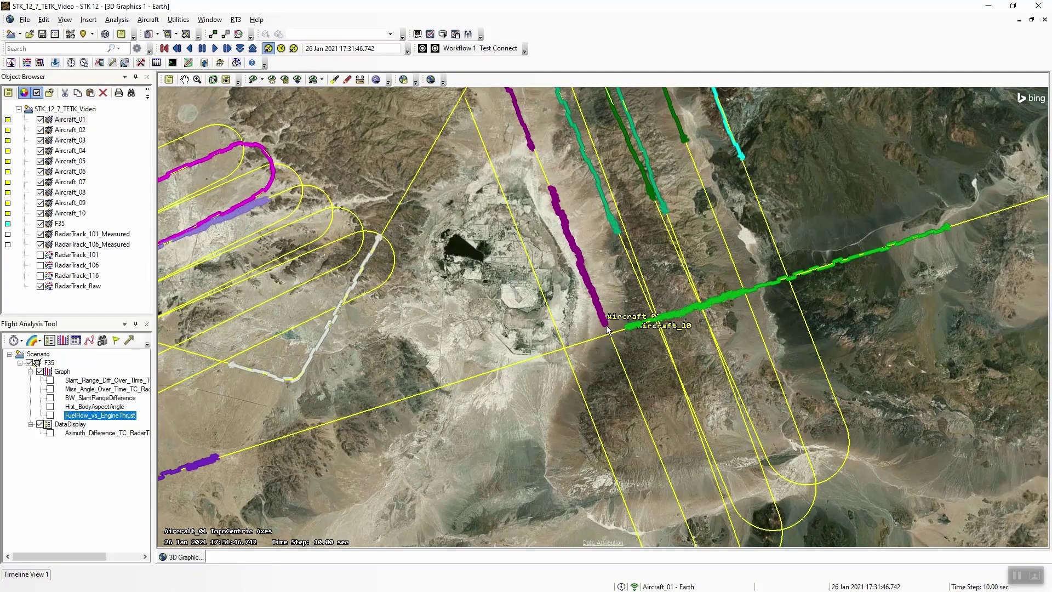
left_click_drag(679, 306, 319, 252)
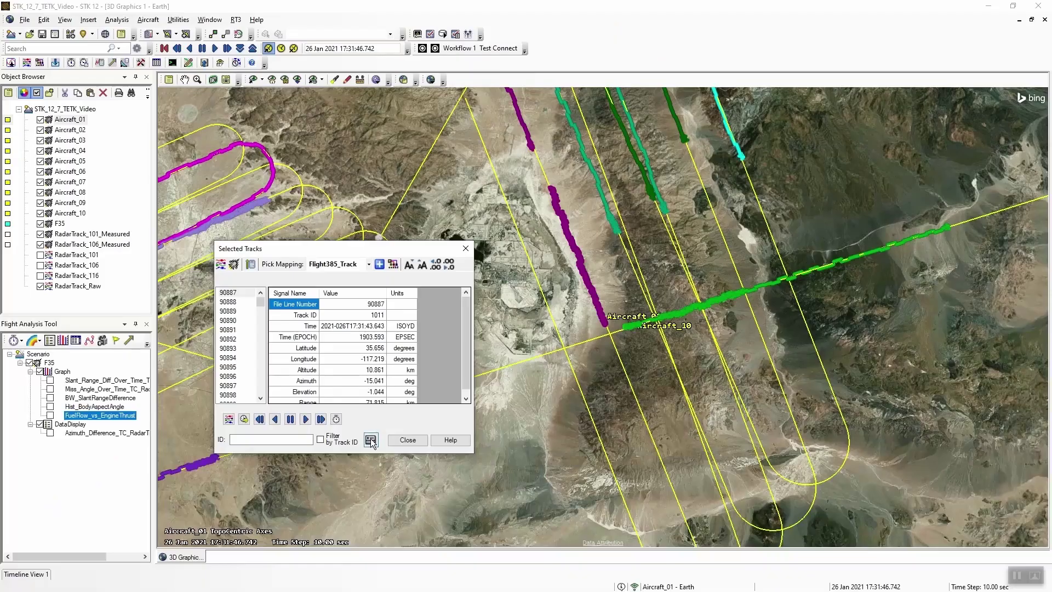
Pick track ID 116 from Get Unique Track IDs and enable Filter by Track ID.
left_click(371, 439)
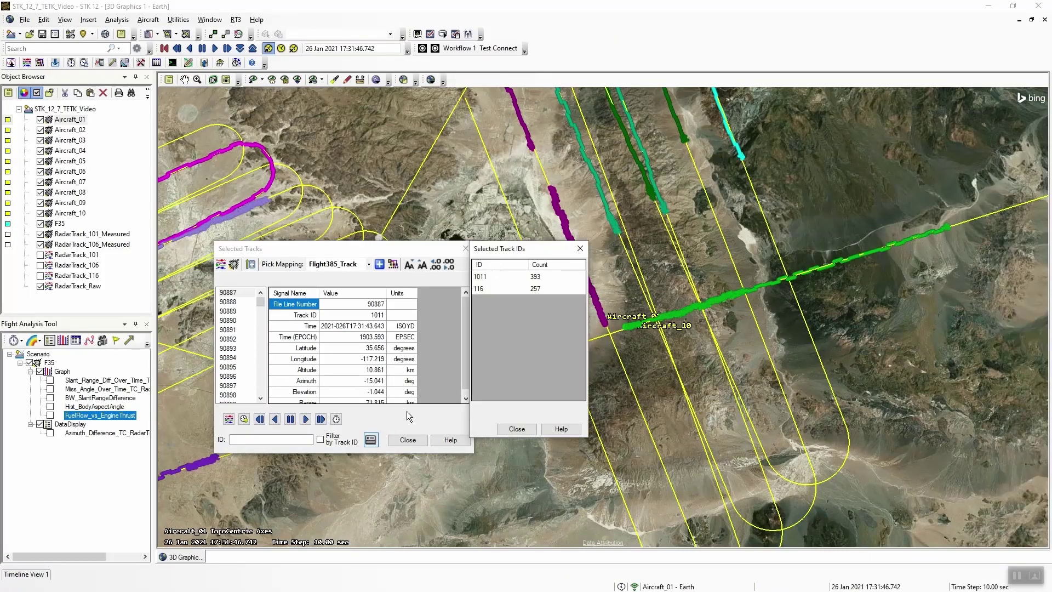
left_click(488, 287)
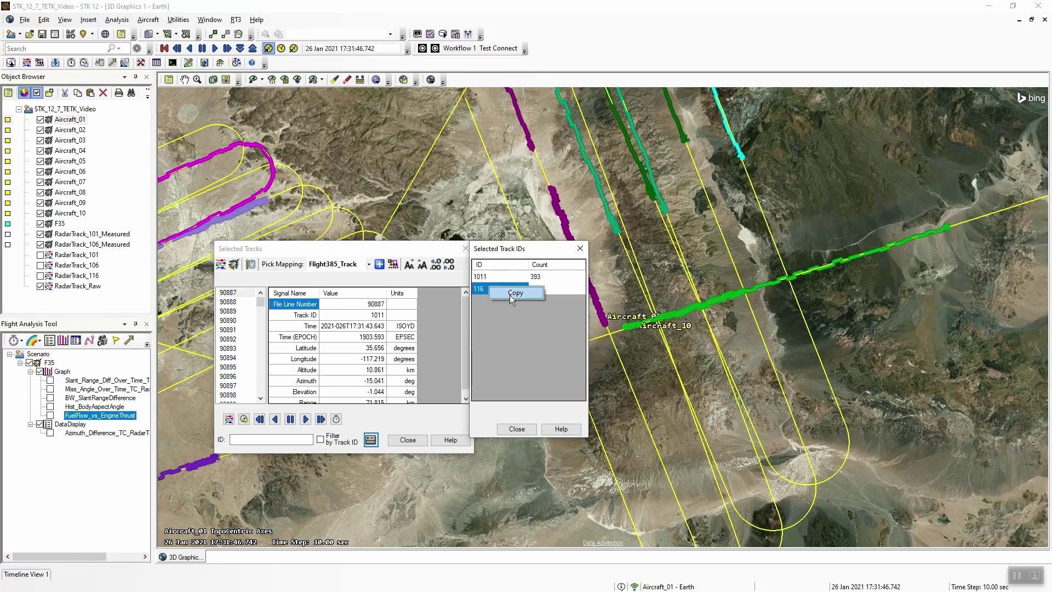
left_click(516, 429)
left_click(270, 440)
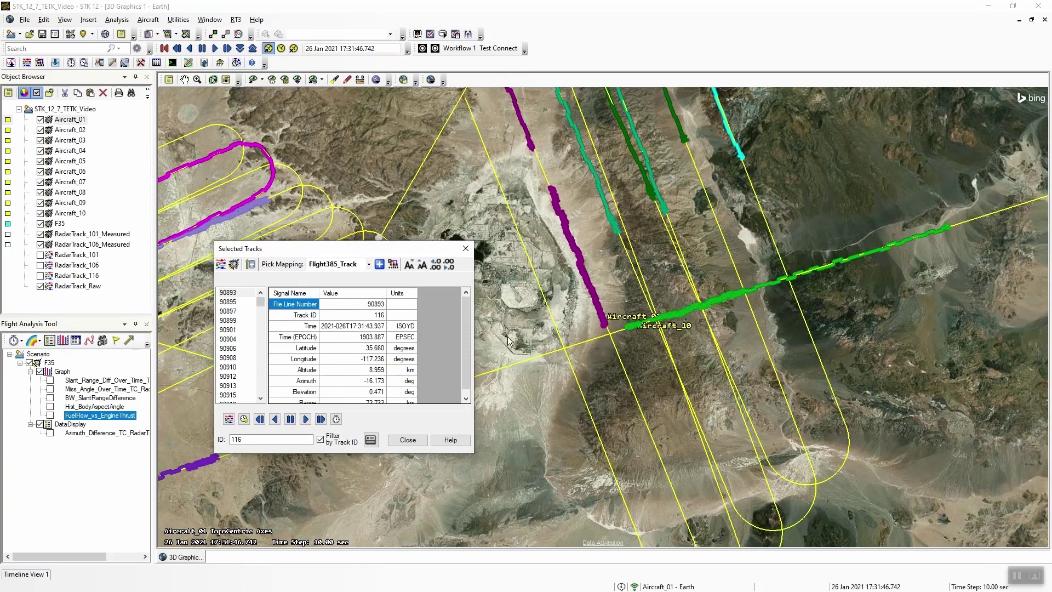
Zoom and rotate so track 116 runs horizontally, moving the point list off it.
scroll(586, 377, "up", 10)
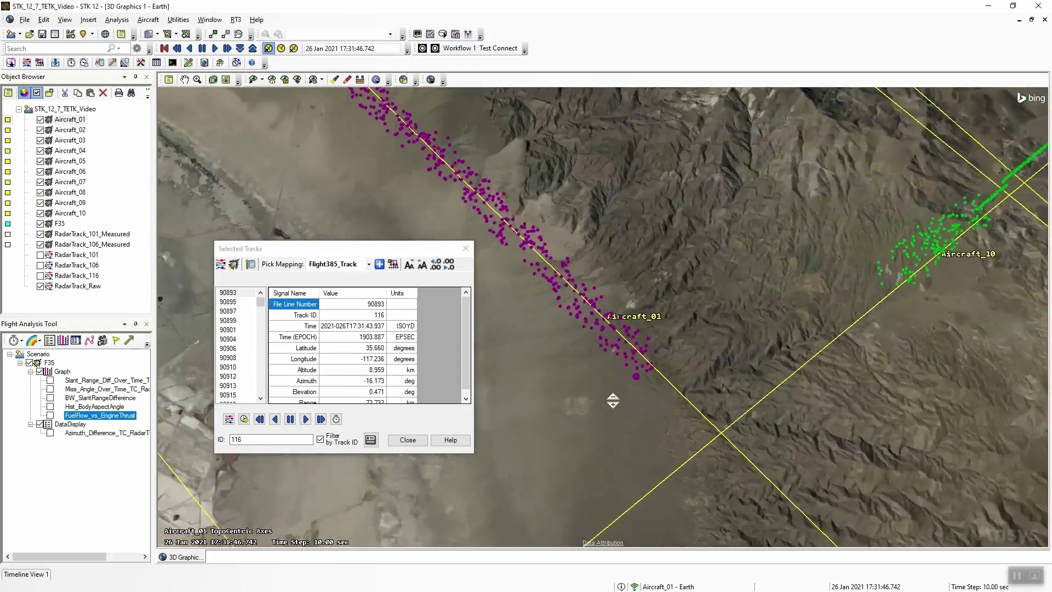
left_click_drag(613, 400, 328, 419)
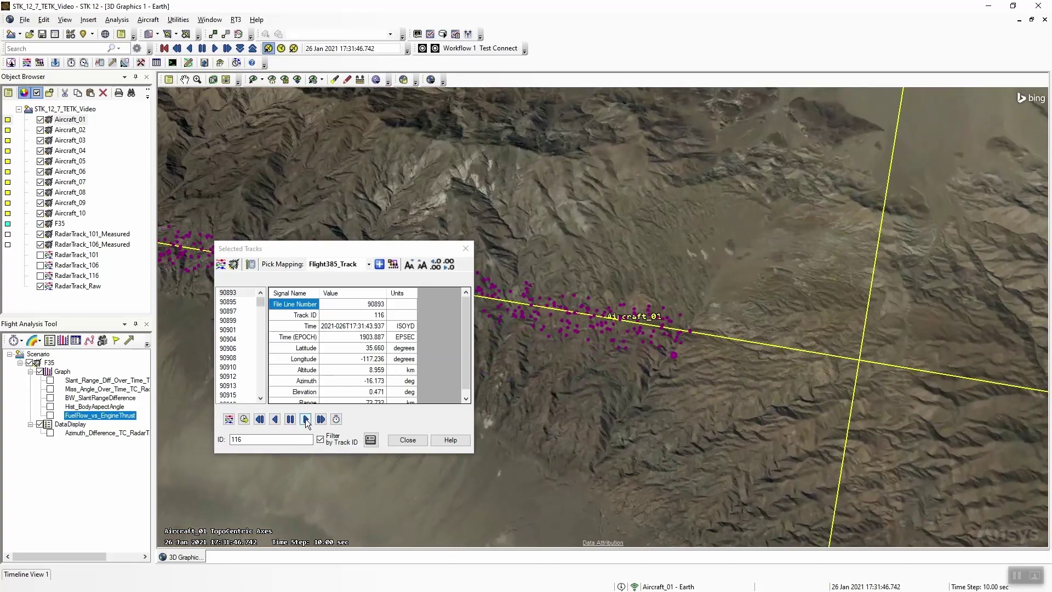
left_click_drag(372, 255, 290, 331)
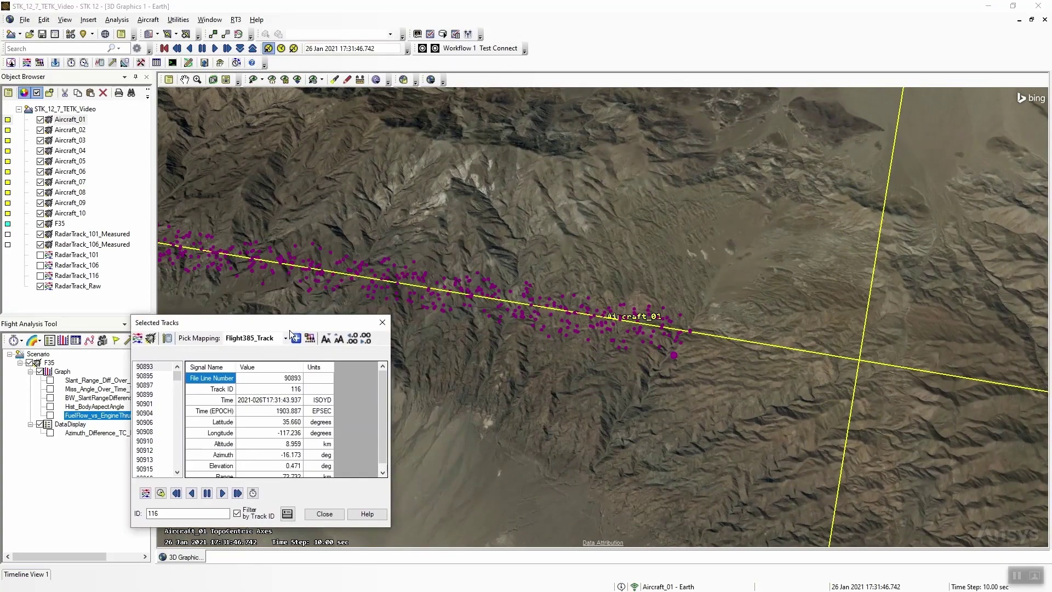
Step forward through track 116 records to line 90924 at 17:31:44.692.
left_click(237, 492)
left_click(237, 492)
left_click(237, 493)
left_click(237, 492)
left_click(237, 493)
left_click(238, 493)
left_click(237, 493)
left_click(238, 492)
left_click(238, 493)
left_click(238, 492)
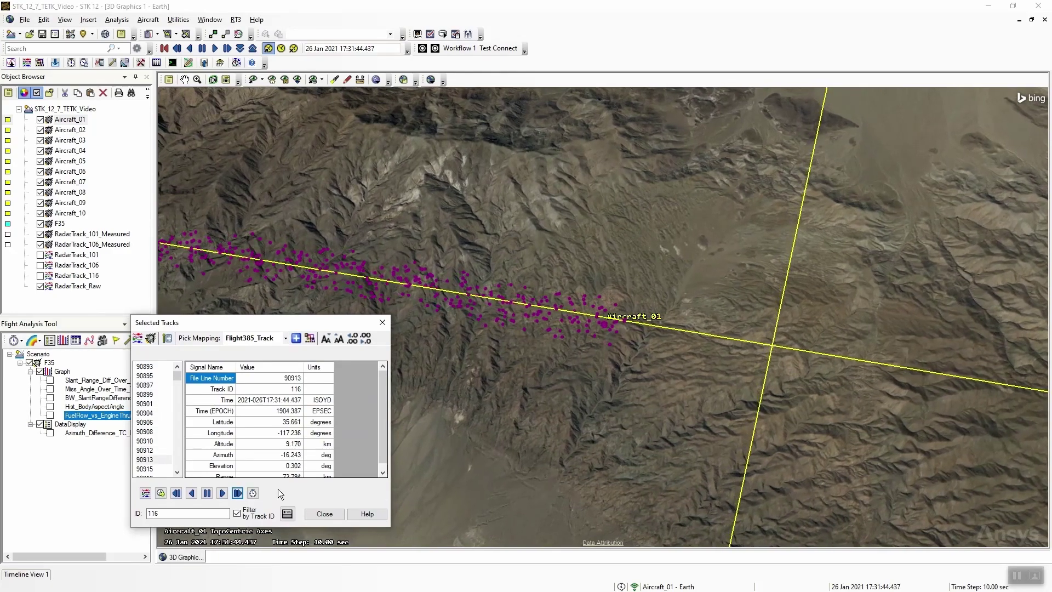
left_click(238, 493)
left_click(238, 492)
left_click(238, 493)
left_click(238, 493)
left_click(237, 492)
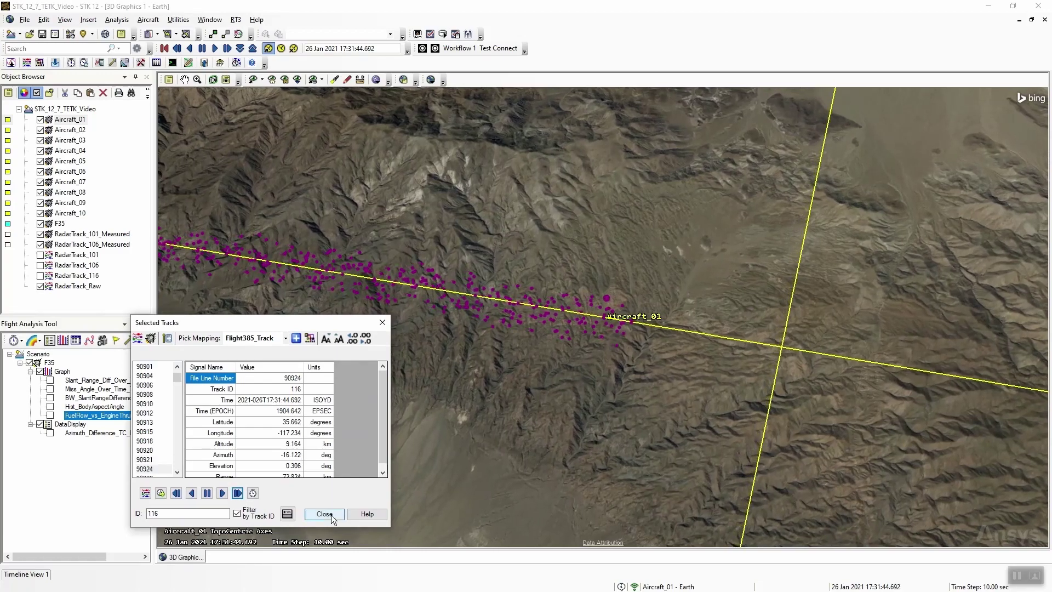
left_click_drag(277, 326, 281, 317)
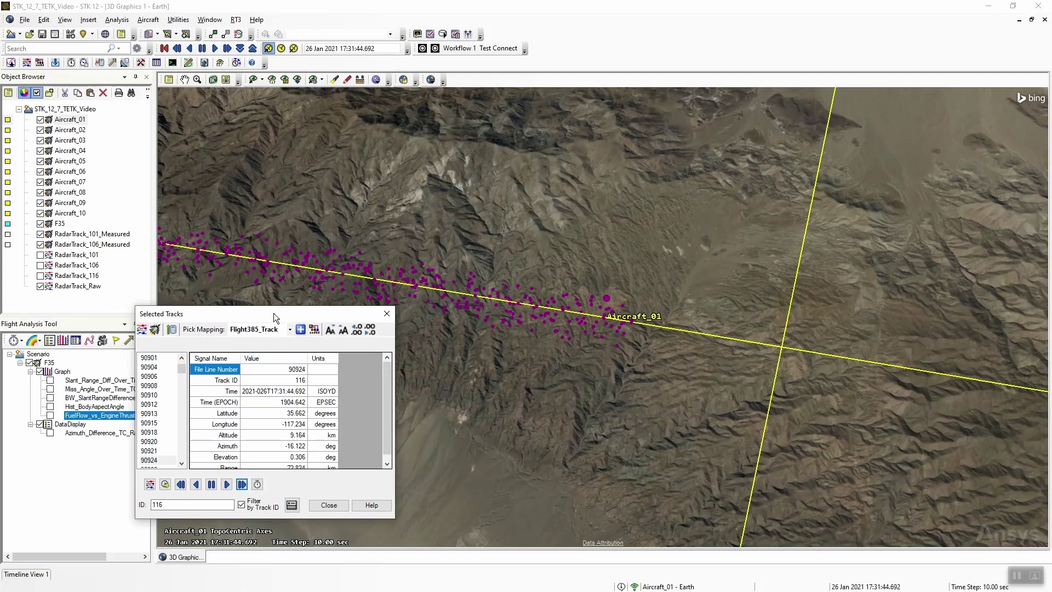
left_click_drag(288, 314, 272, 317)
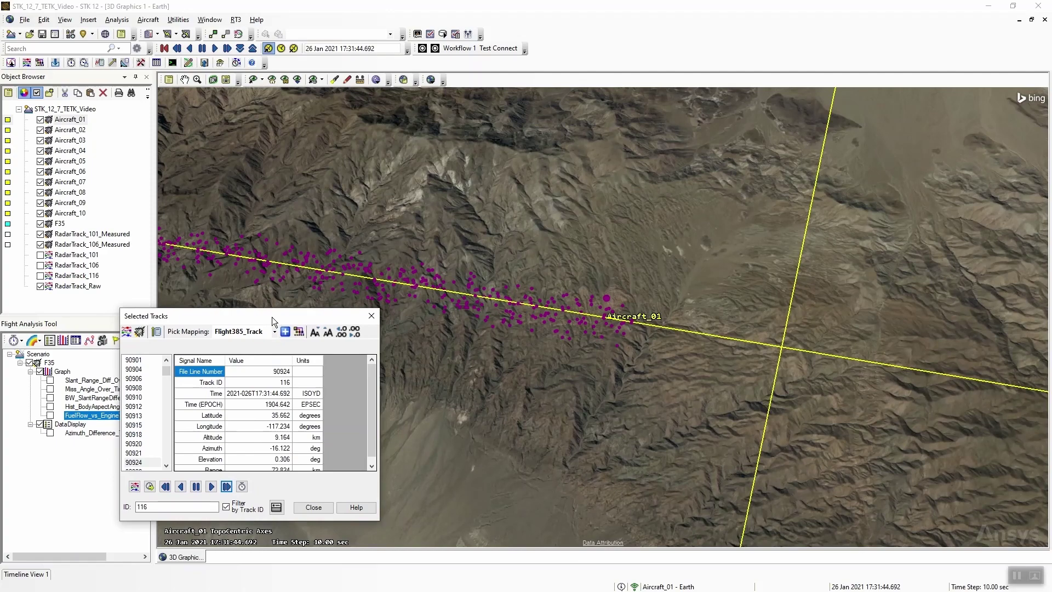